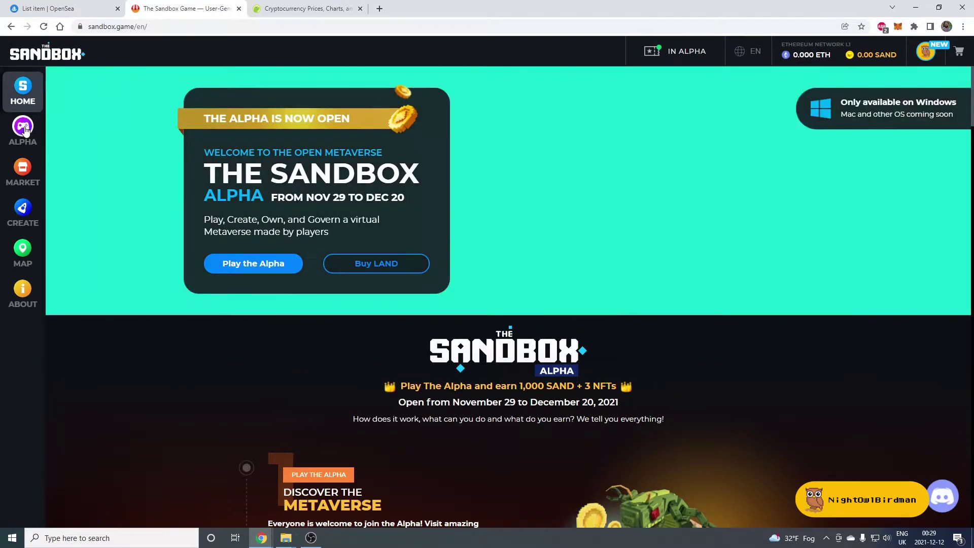
# - Open The Sandbox's Alpha page and its Rewards view: five levels completed, 1,000 SAND maximum
pyautogui.click(23, 128)
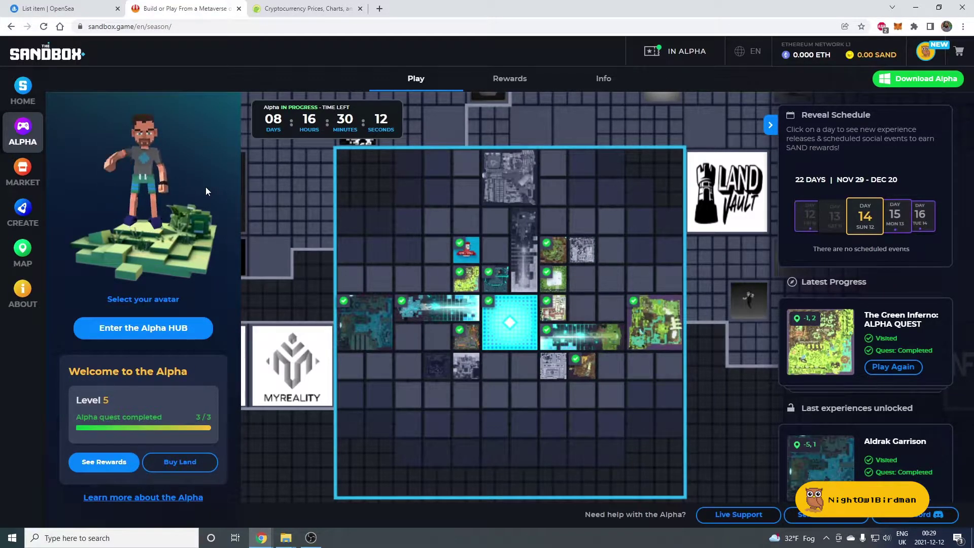
pyautogui.click(98, 465)
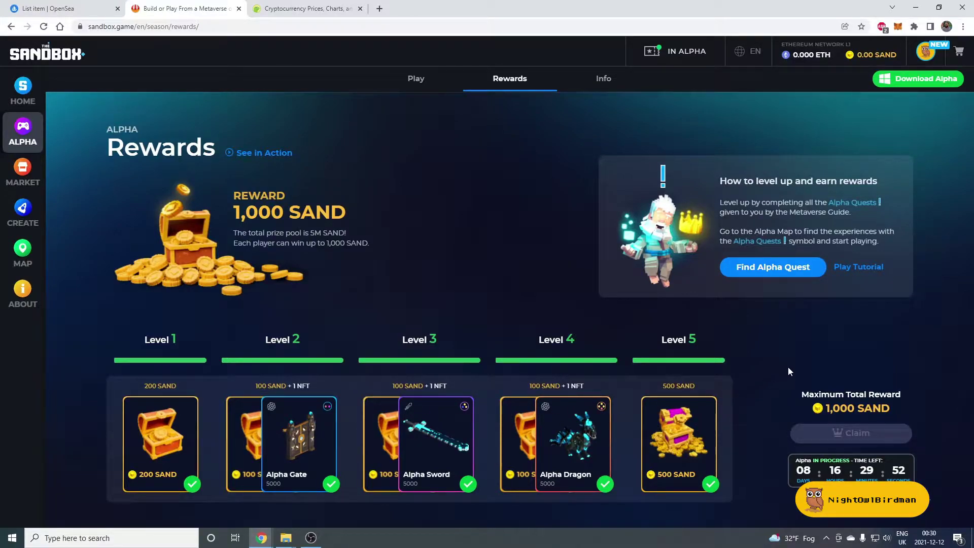
# - Open the account Inventory holding the Alpha Pass and check the MetaMask wallet balance
pyautogui.moveTo(866, 438)
pyautogui.click(925, 53)
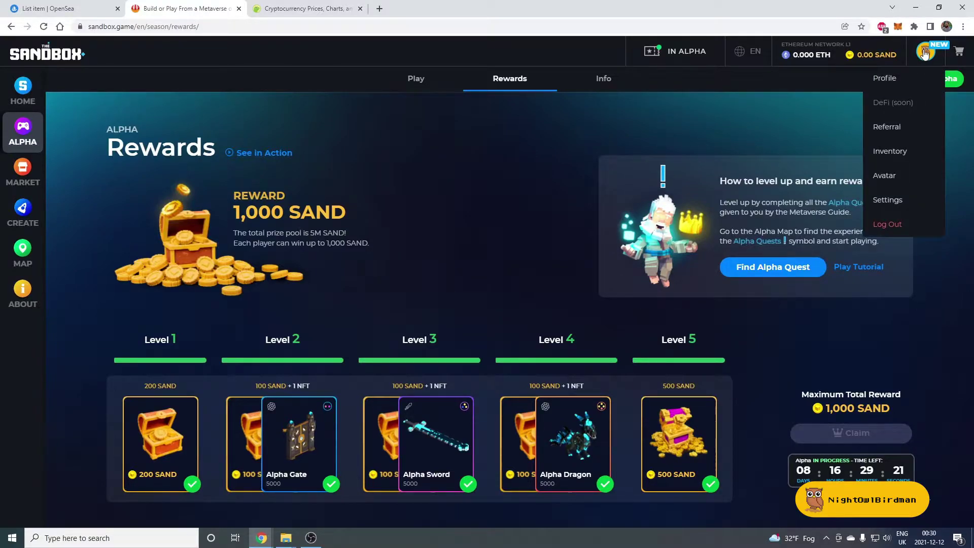
pyautogui.click(893, 153)
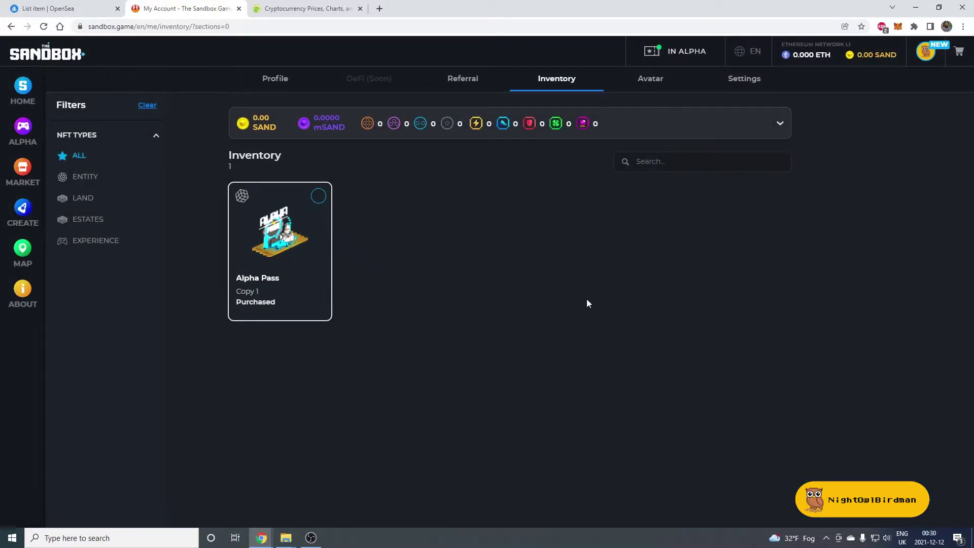
pyautogui.click(897, 27)
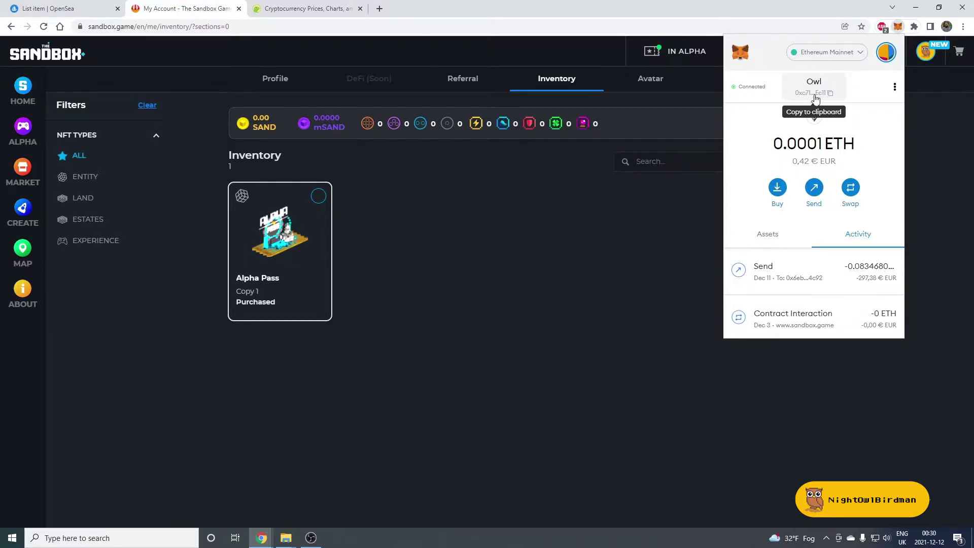
pyautogui.click(482, 177)
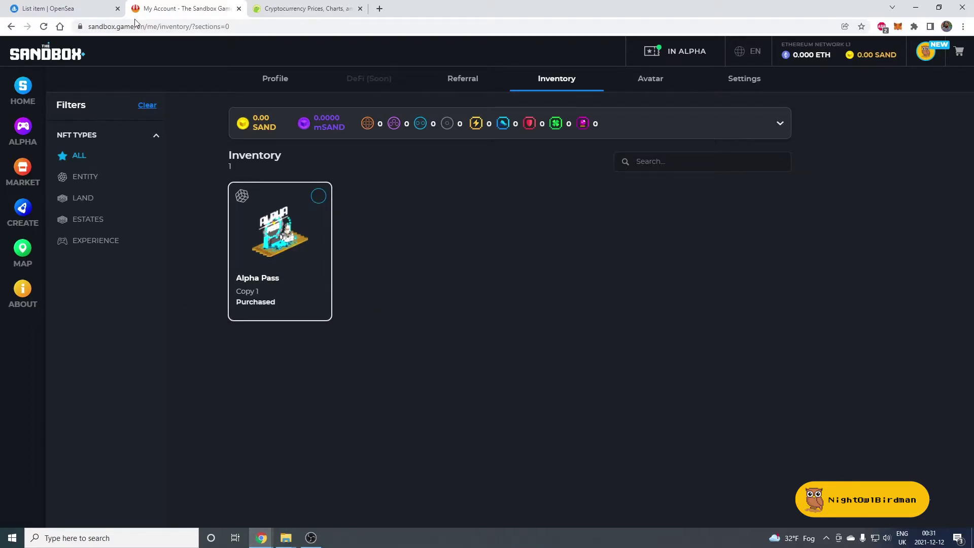
# - Go back to the OpenSea tab and load the OpenSea home page
pyautogui.click(380, 9)
pyautogui.write('op')
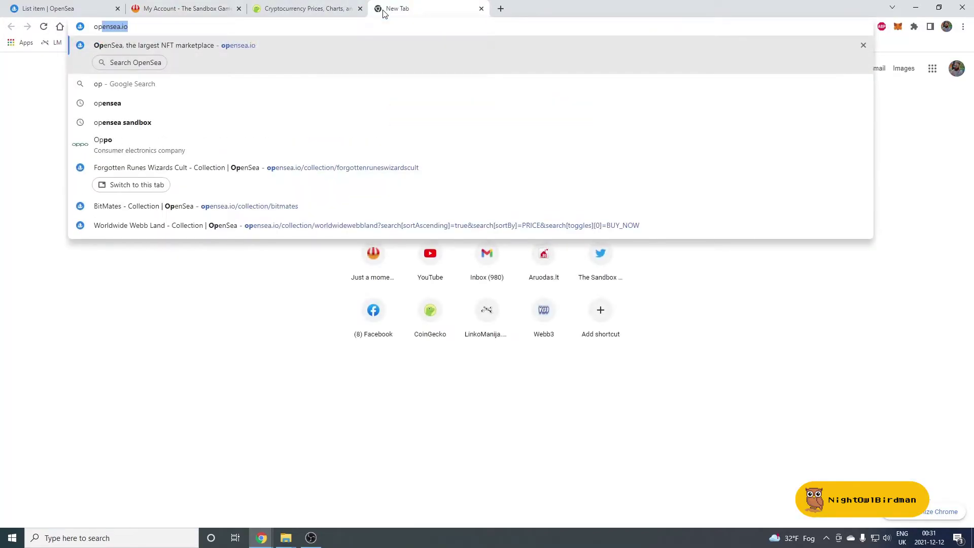
pyautogui.click(51, 7)
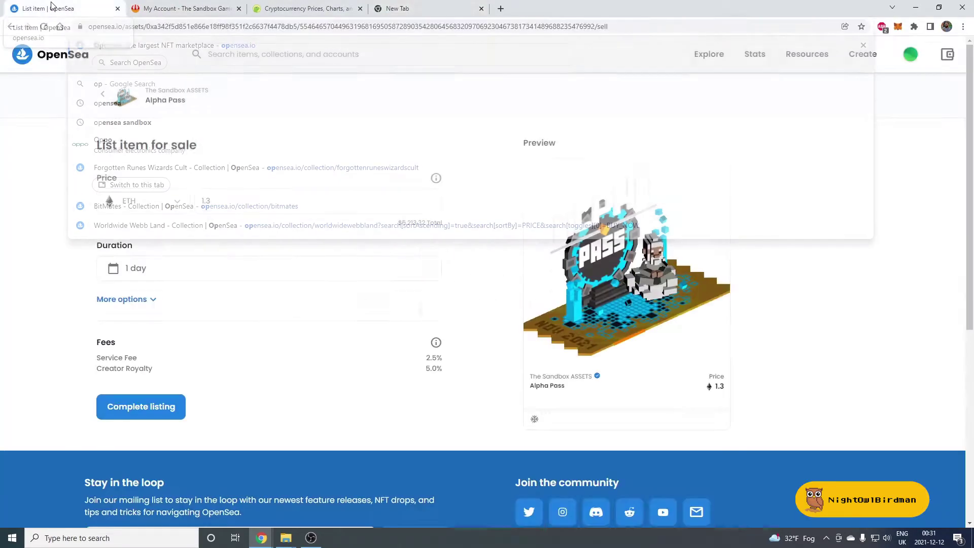
pyautogui.click(55, 57)
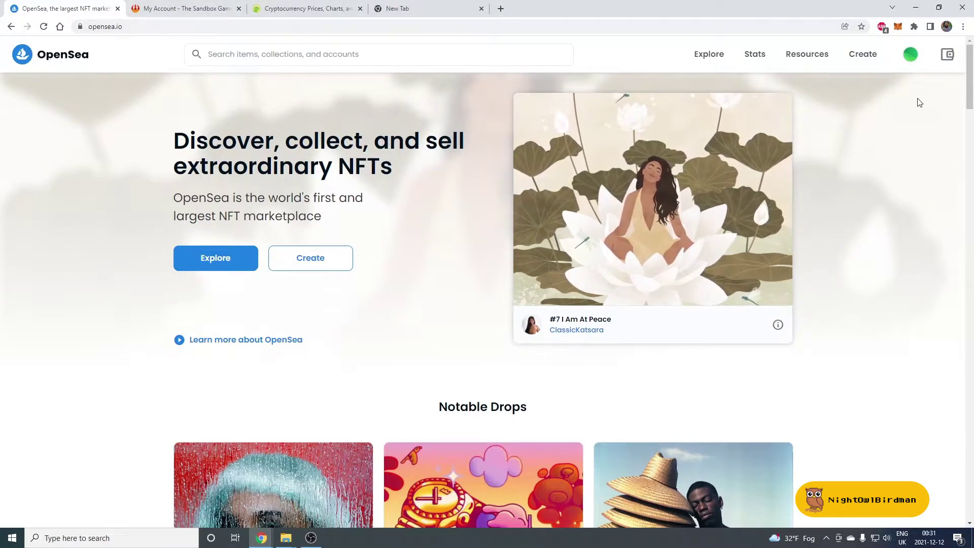
# - From your OpenSea profile, open the owned Alpha Pass item page priced at 1.26 ETH
pyautogui.moveTo(906, 60)
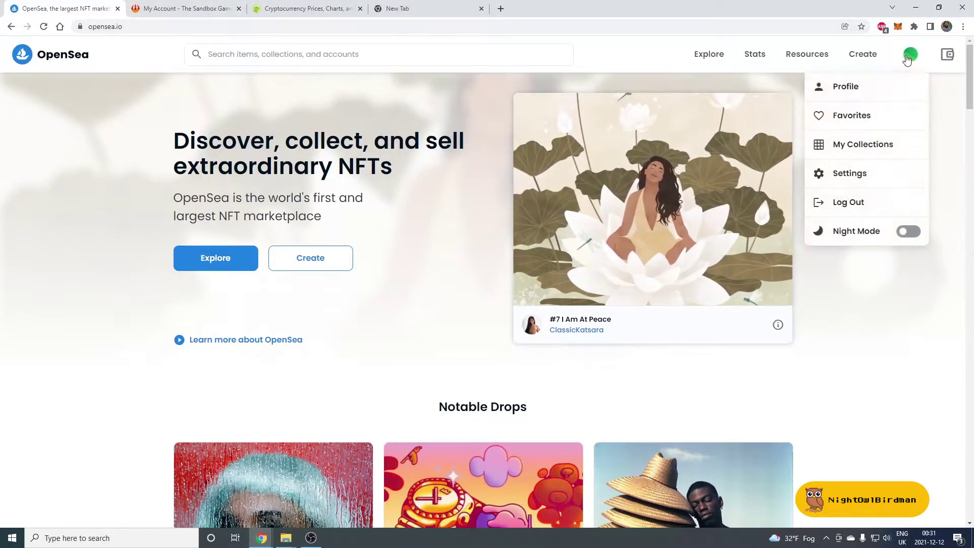
pyautogui.click(883, 91)
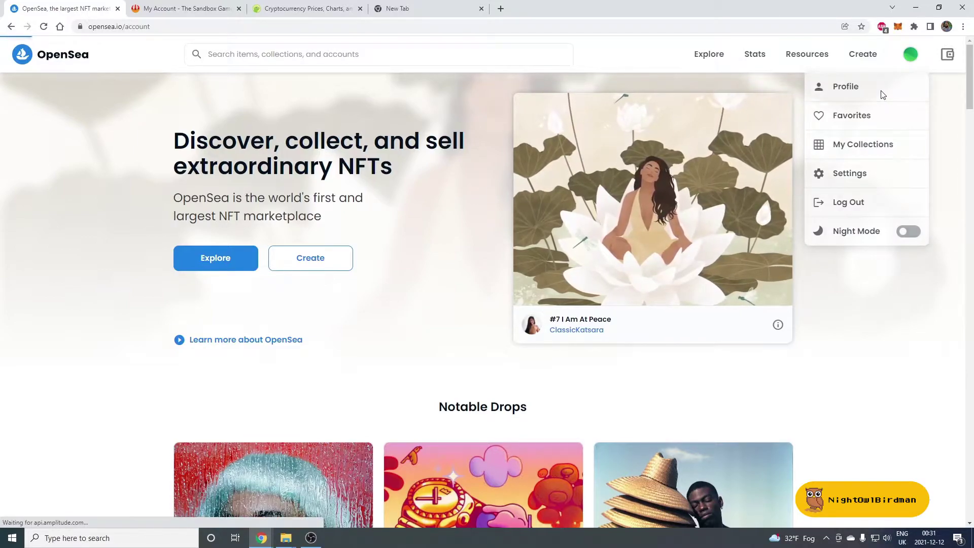
pyautogui.scroll(-5, 409, 211)
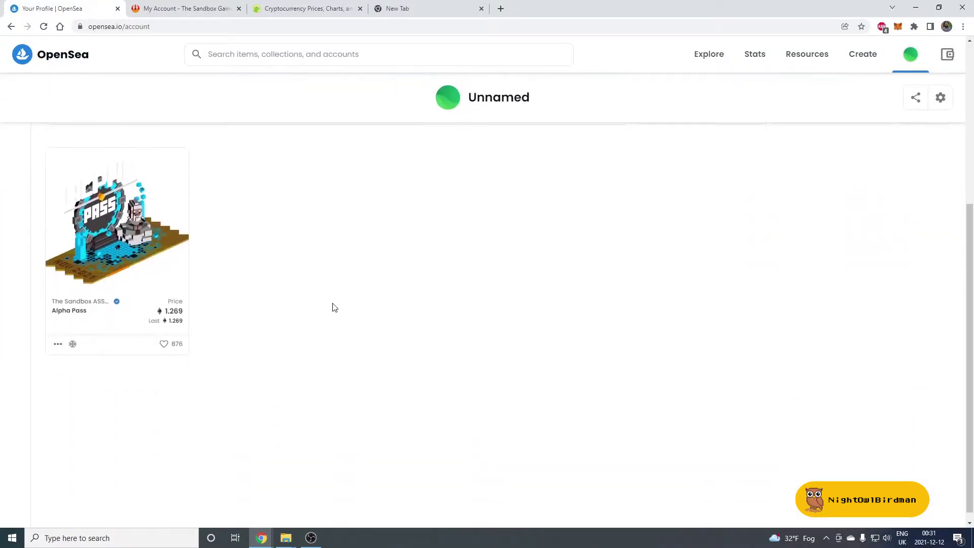
pyautogui.scroll(2, 244, 322)
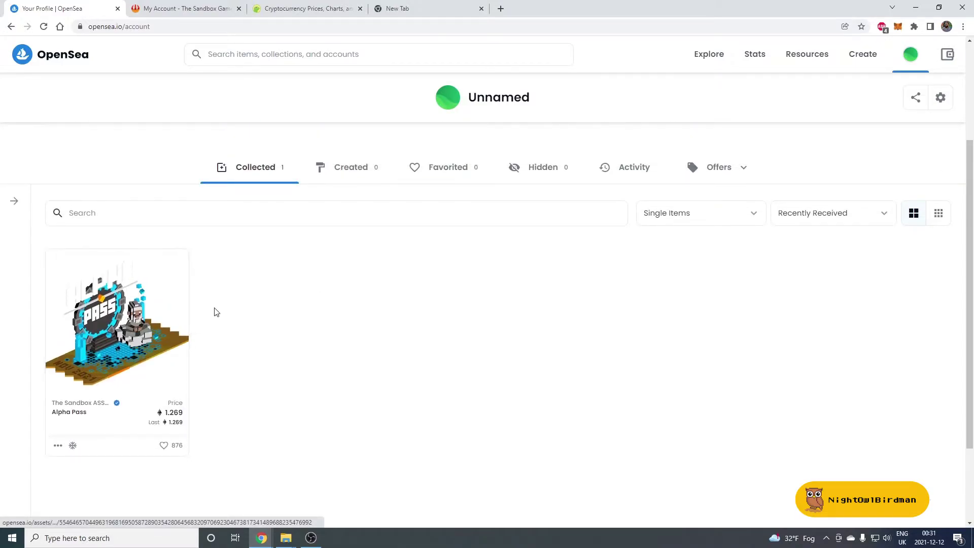
pyautogui.click(137, 304)
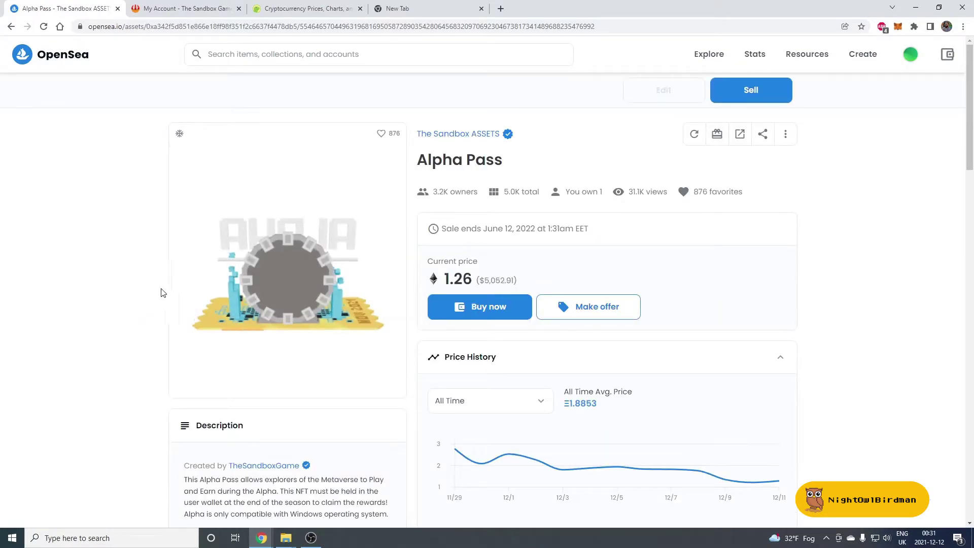
# - Start a sale listing for the Alpha Pass with a price of 100 ETH
pyautogui.click(769, 98)
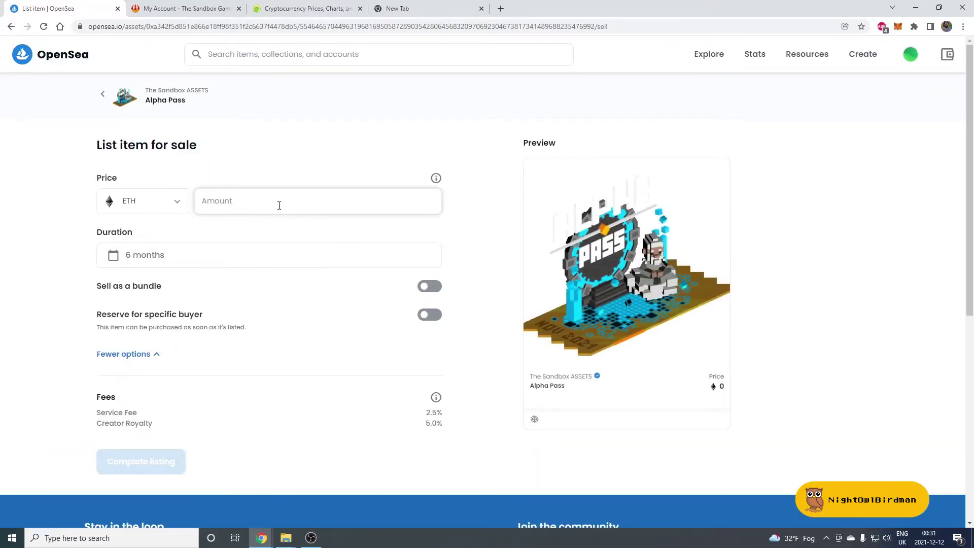
pyautogui.click(279, 205)
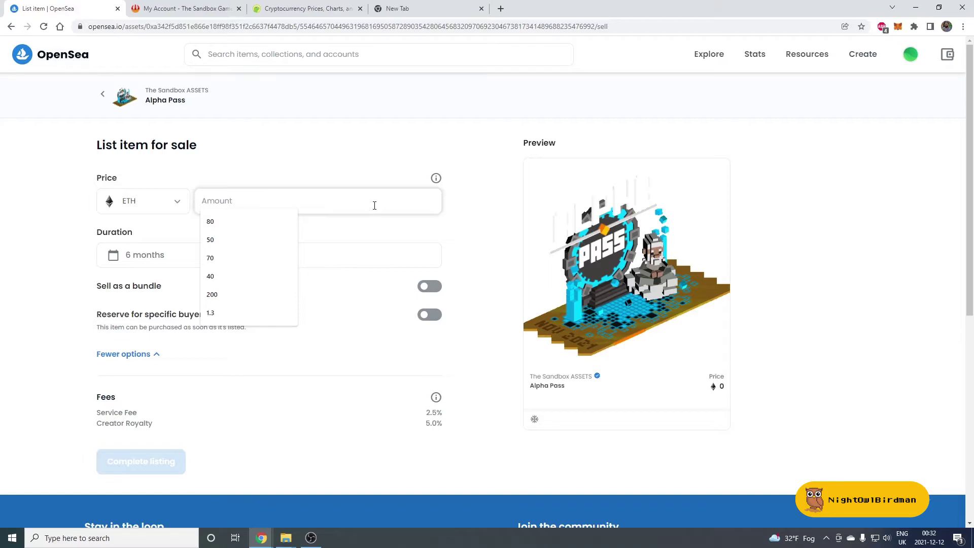
pyautogui.write('100')
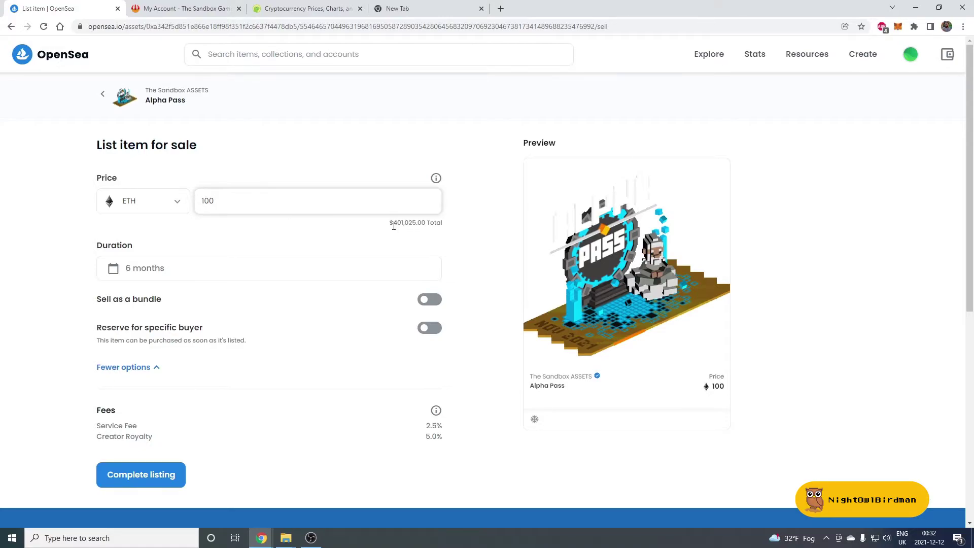
pyautogui.moveTo(394, 225); pyautogui.dragTo(418, 221)
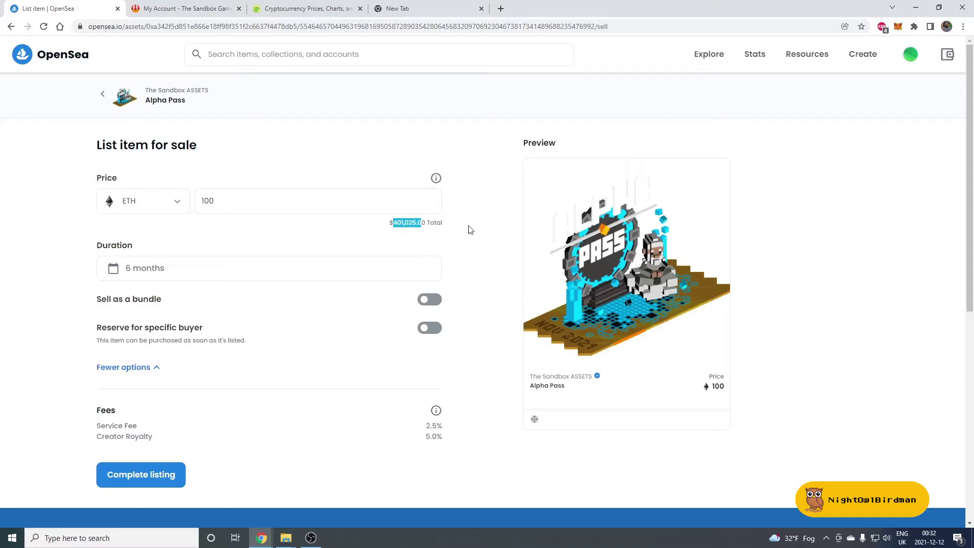
pyautogui.click(421, 224)
# - Set the listing duration to 1 day, hide the extra options, and recheck the 100 ETH price
pyautogui.click(202, 269)
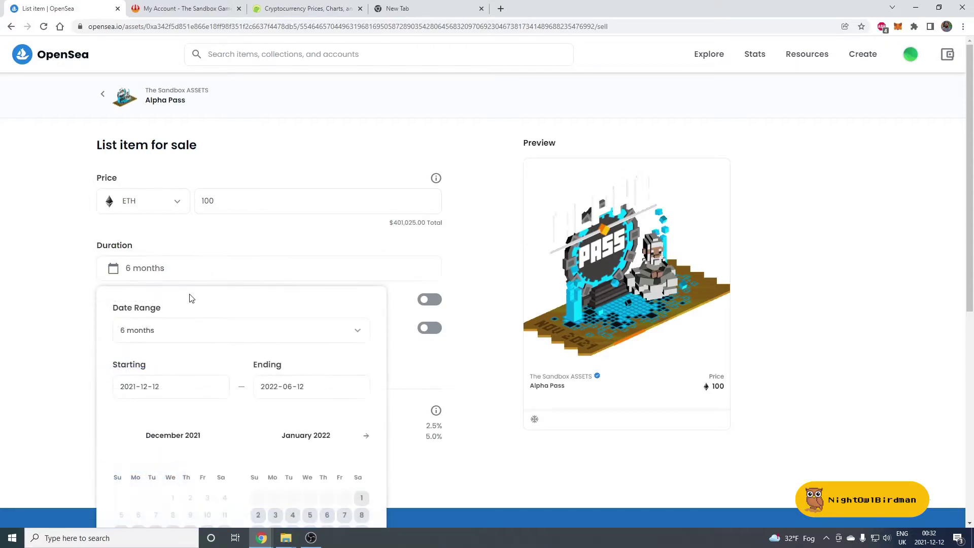
pyautogui.click(226, 334)
pyautogui.click(168, 361)
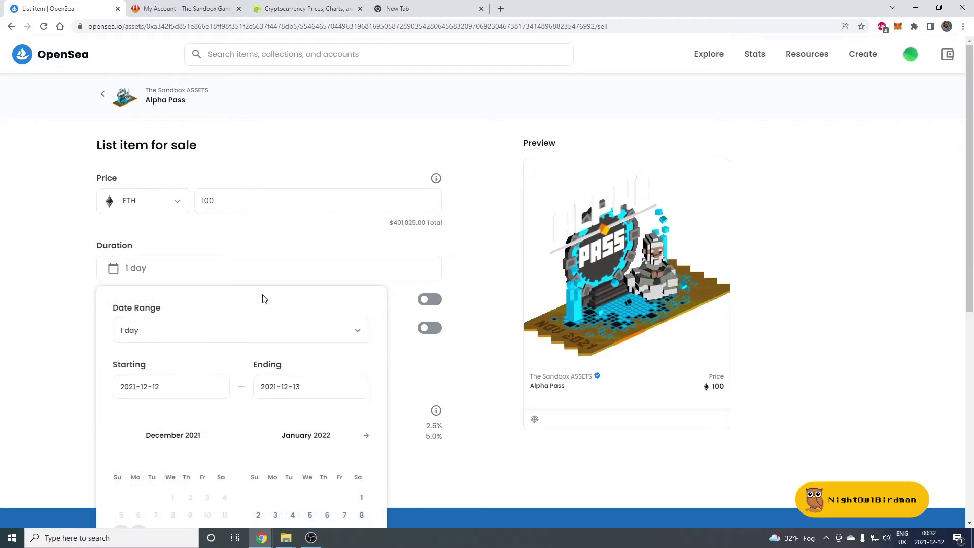
pyautogui.click(462, 239)
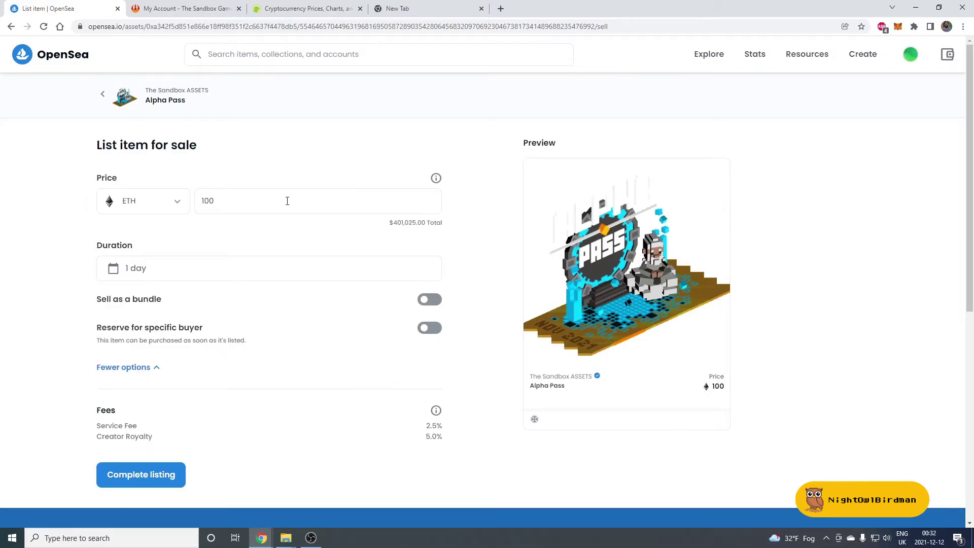
pyautogui.scroll(-1, 288, 201)
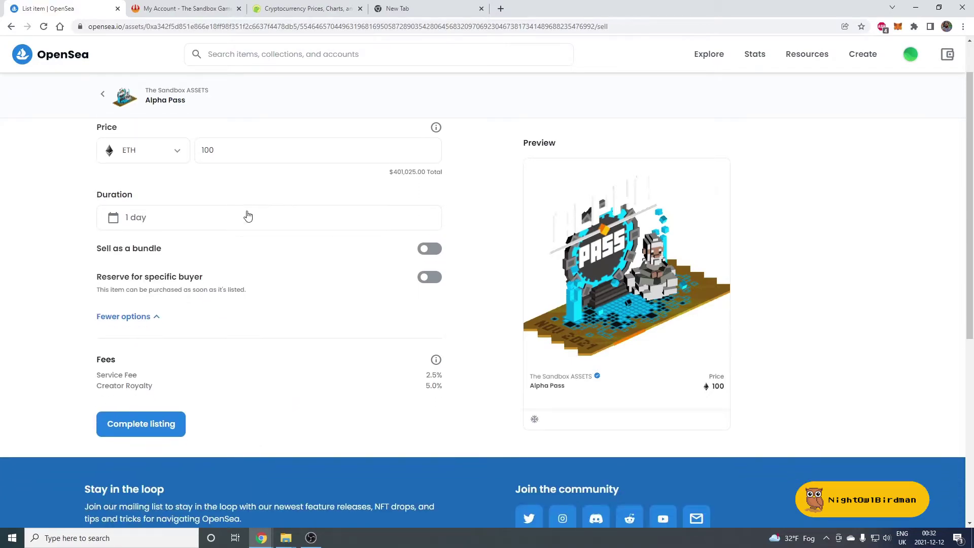
pyautogui.click(153, 317)
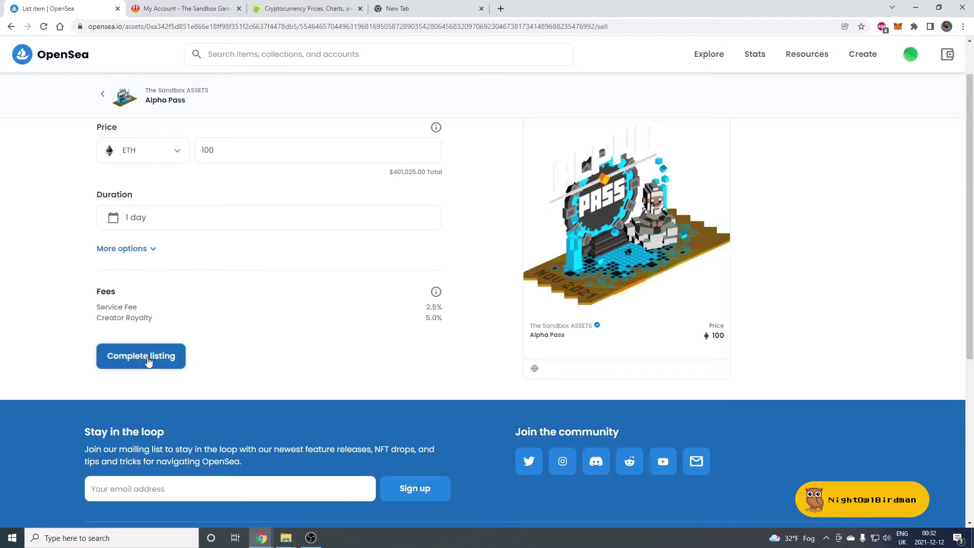
pyautogui.click(248, 149)
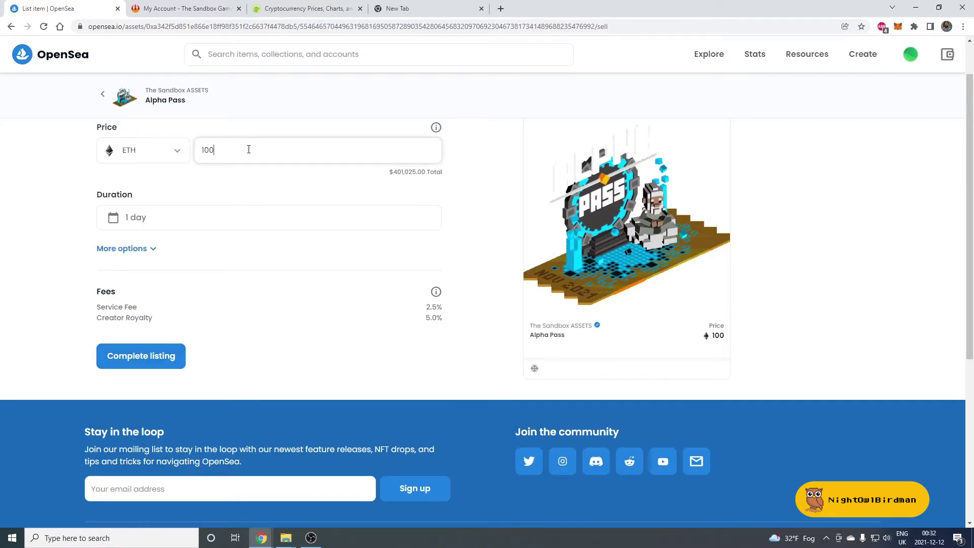
# - Complete the 100 ETH, 1-day Alpha Pass listing to trigger the MetaMask gas-fee request
pyautogui.click(152, 358)
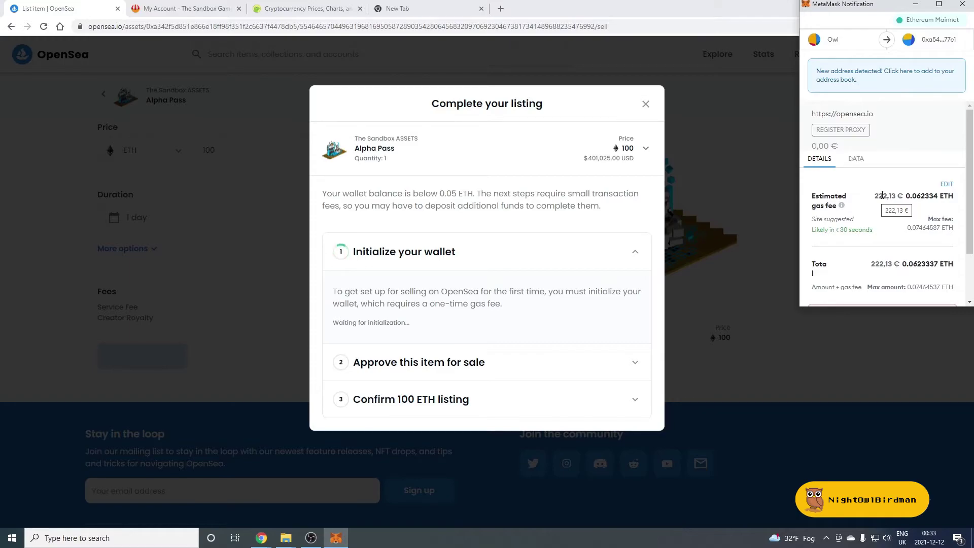
# - Reload CoinGecko's prices page and highlight the 170 gwei ETH gas price in the stats bar
pyautogui.click(330, 8)
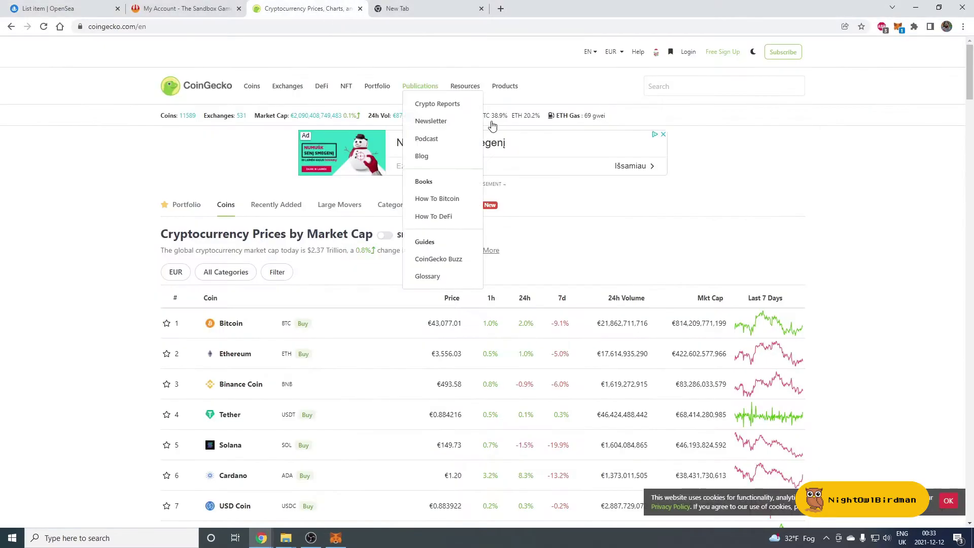
pyautogui.click(44, 26)
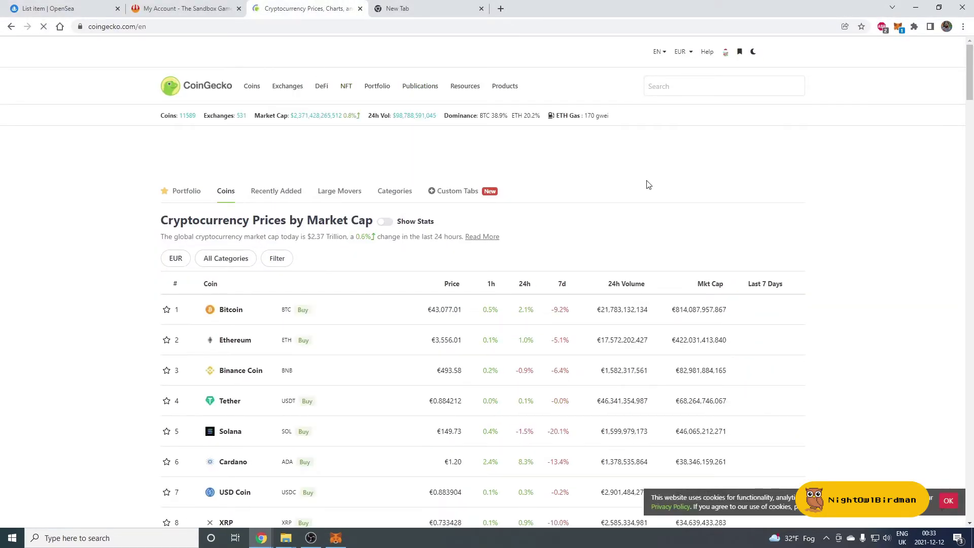
pyautogui.moveTo(605, 116)
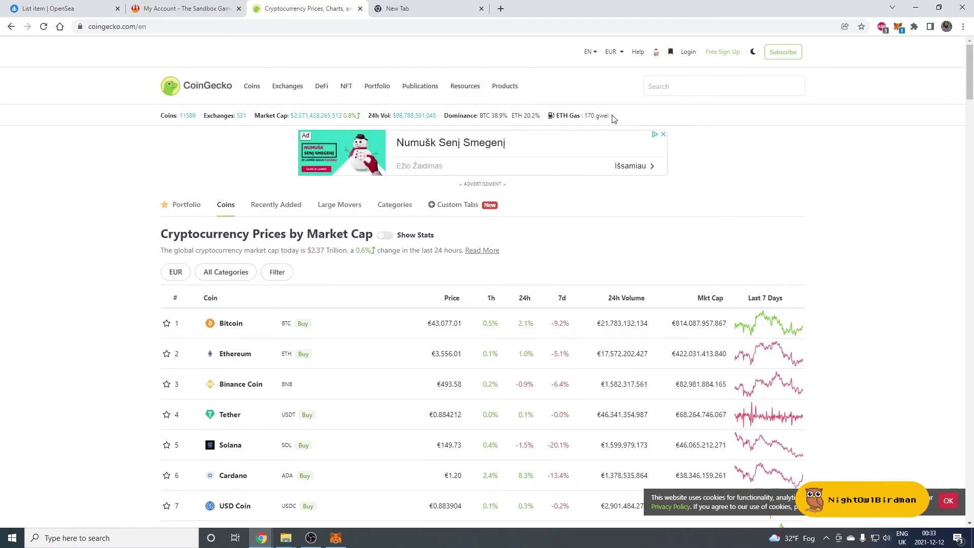
pyautogui.moveTo(610, 116); pyautogui.dragTo(591, 118)
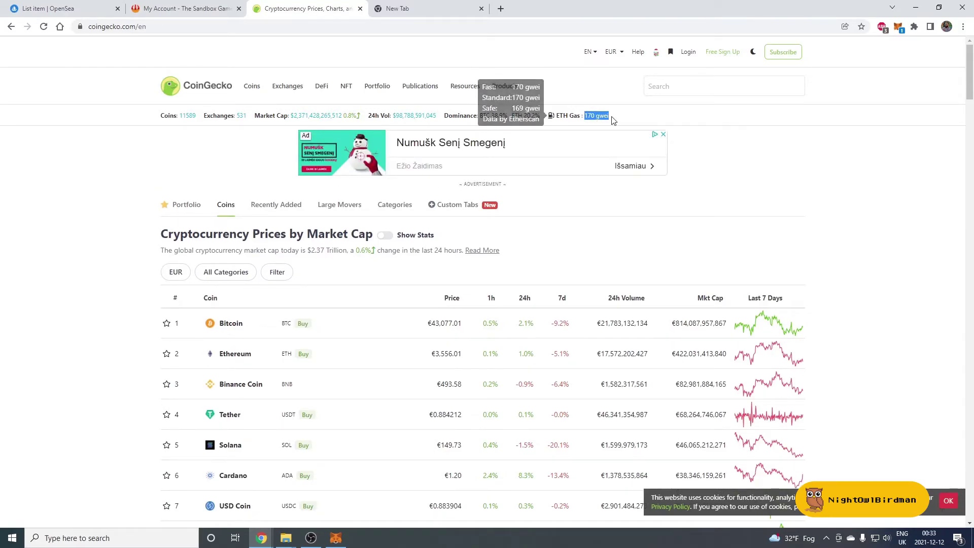
pyautogui.click(612, 118)
pyautogui.moveTo(562, 116)
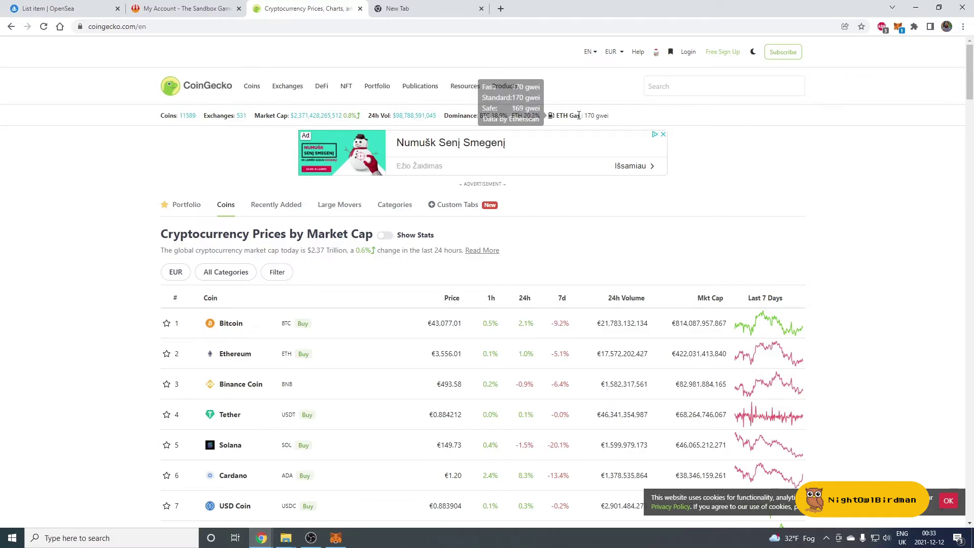
pyautogui.moveTo(585, 116); pyautogui.dragTo(612, 117)
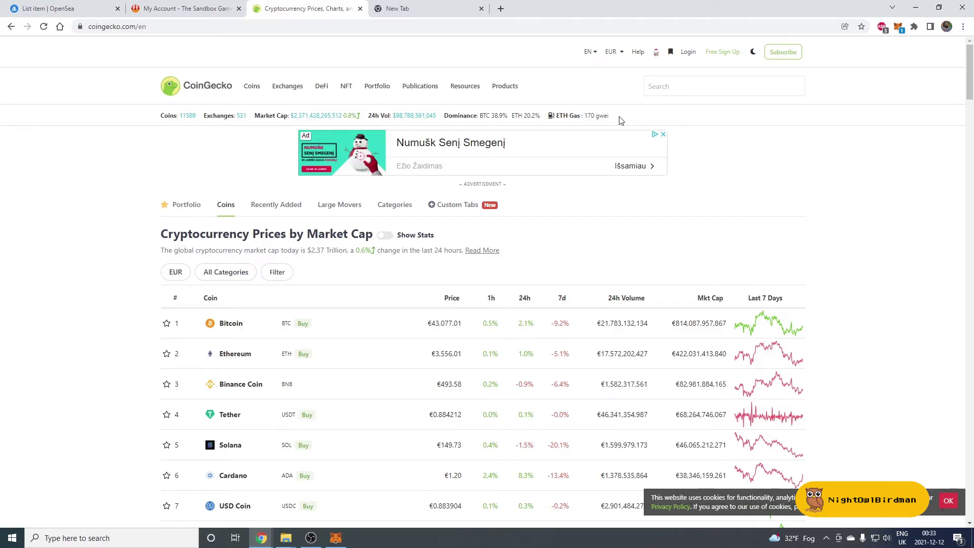
pyautogui.moveTo(588, 117)
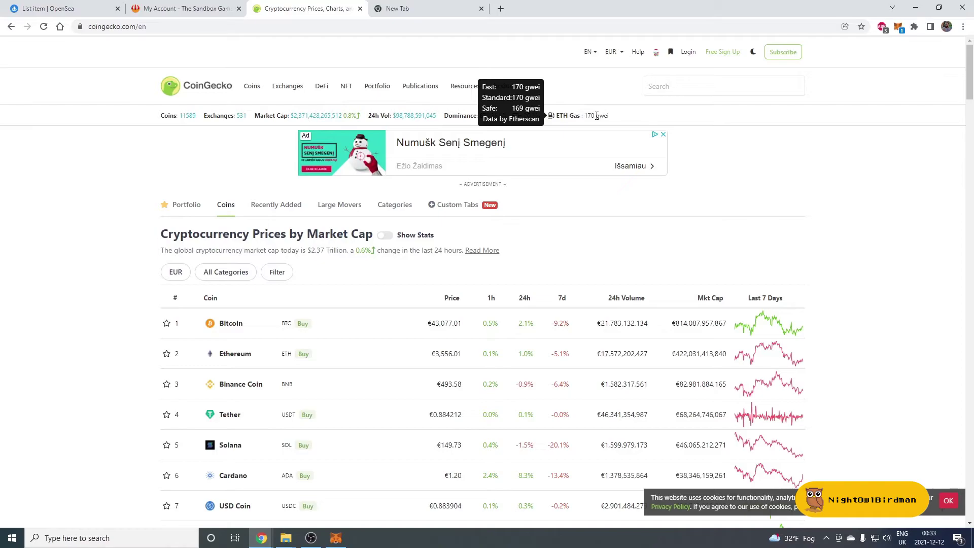
pyautogui.moveTo(609, 116)
pyautogui.mouseDown()
pyautogui.moveTo(584, 116)
pyautogui.moveTo(594, 116)
pyautogui.mouseUp()
pyautogui.click(596, 116)
pyautogui.click(633, 121)
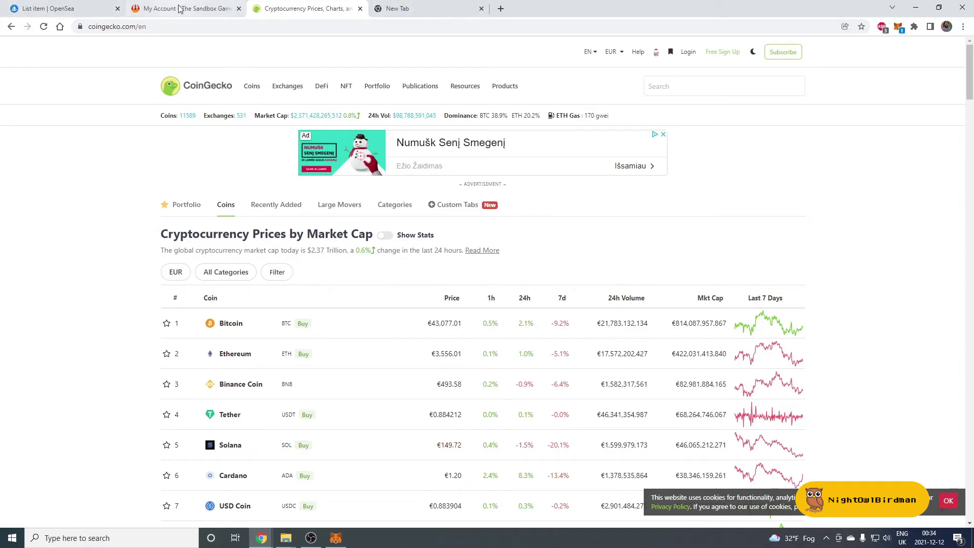
# - On OpenSea, expand the approve and confirm-100-ETH listing steps, then close the dialog to cancel
pyautogui.click(76, 8)
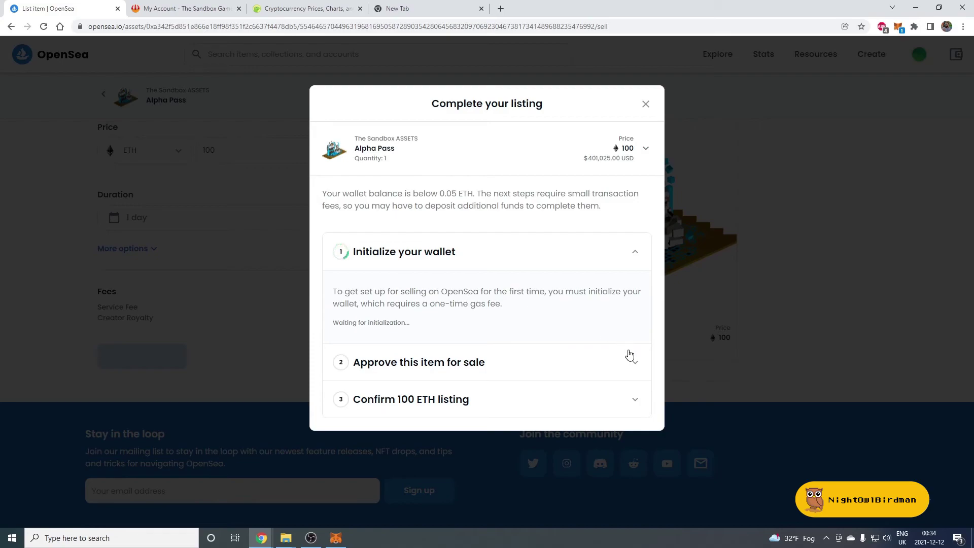
pyautogui.click(635, 364)
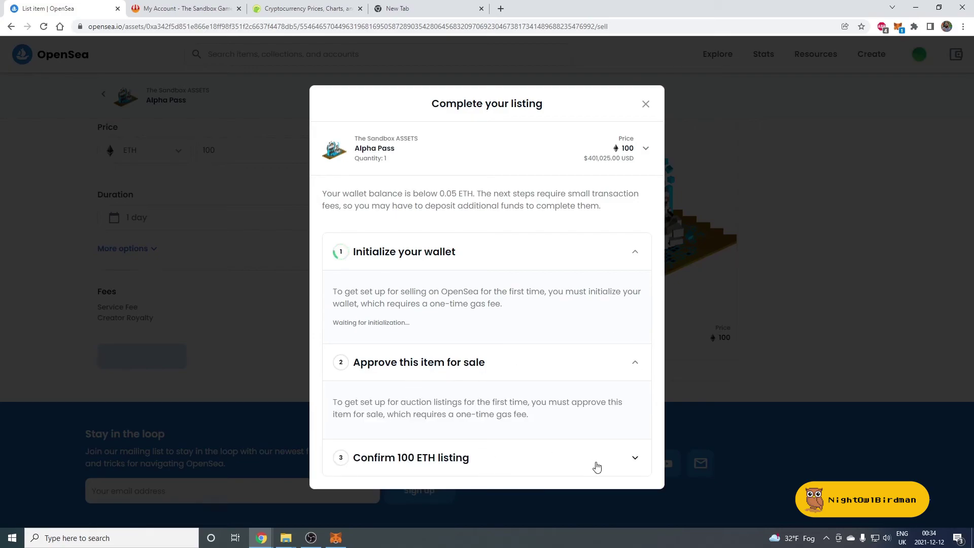
pyautogui.click(622, 466)
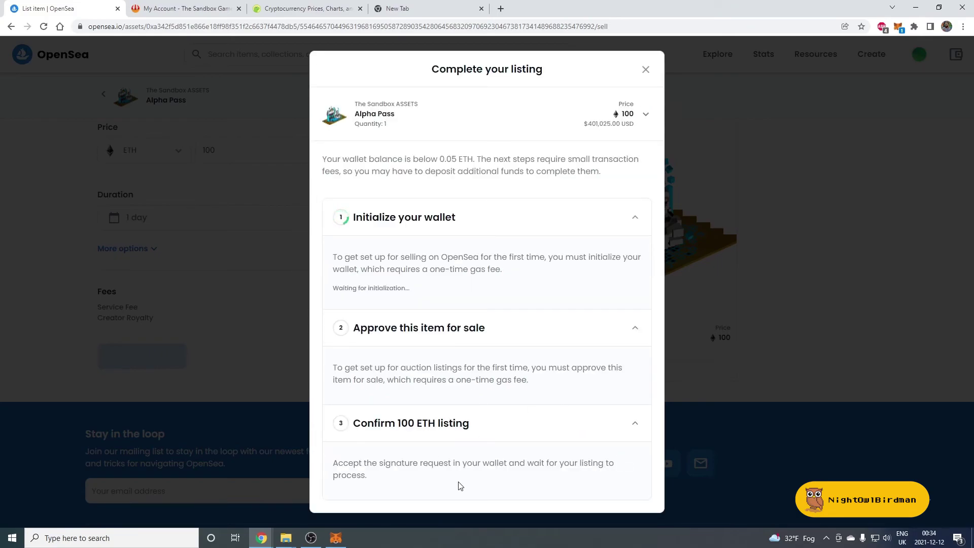
pyautogui.click(645, 70)
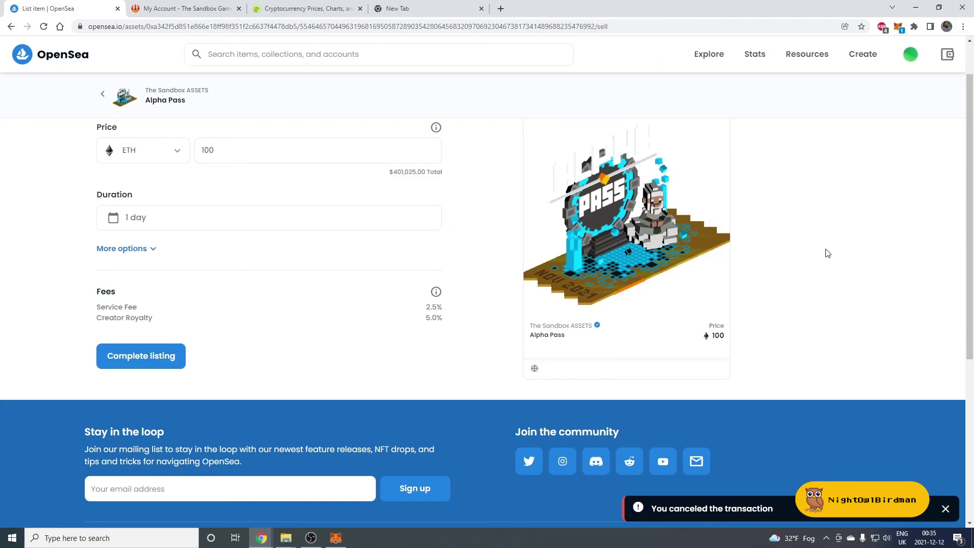